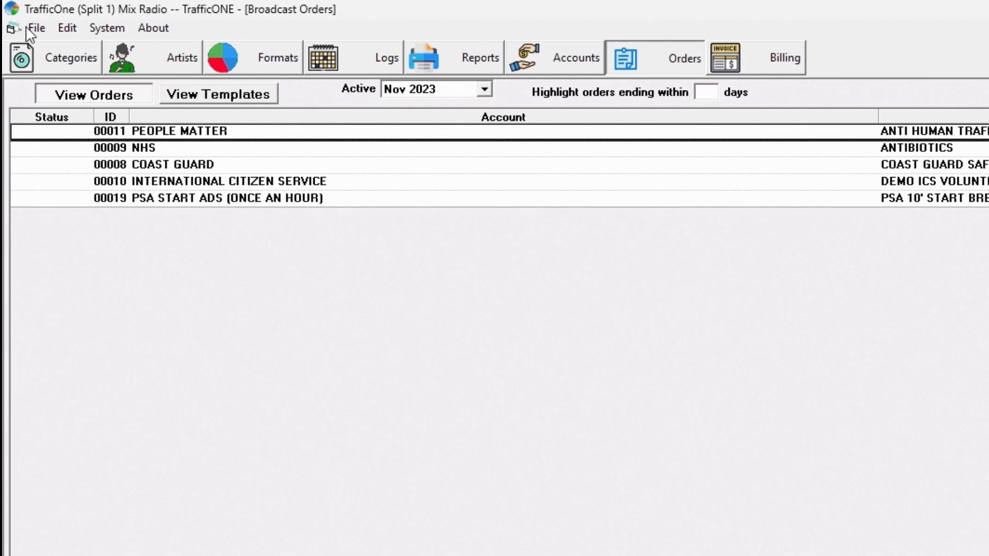
Create a new broadcast order for the ACME FURNITURE account
click(33, 28)
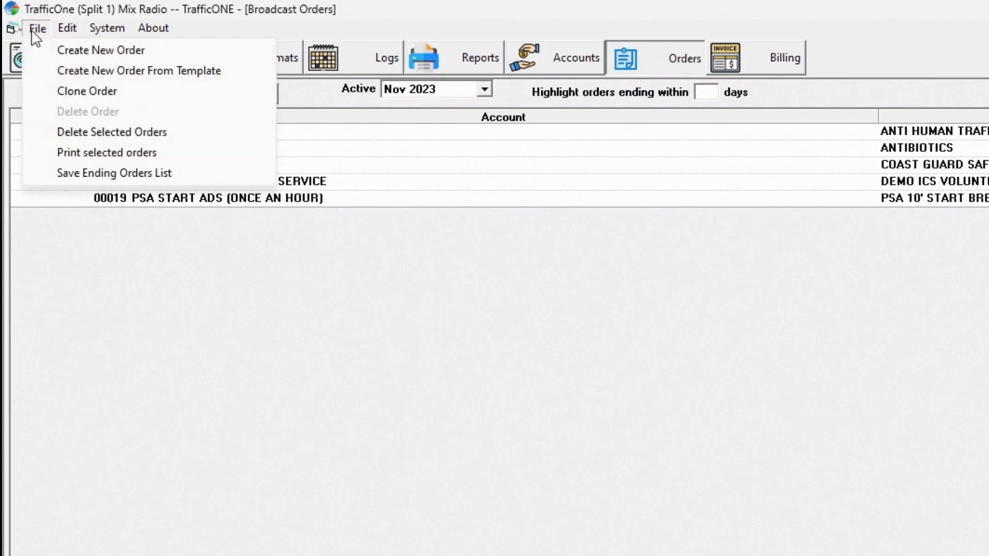
click(67, 49)
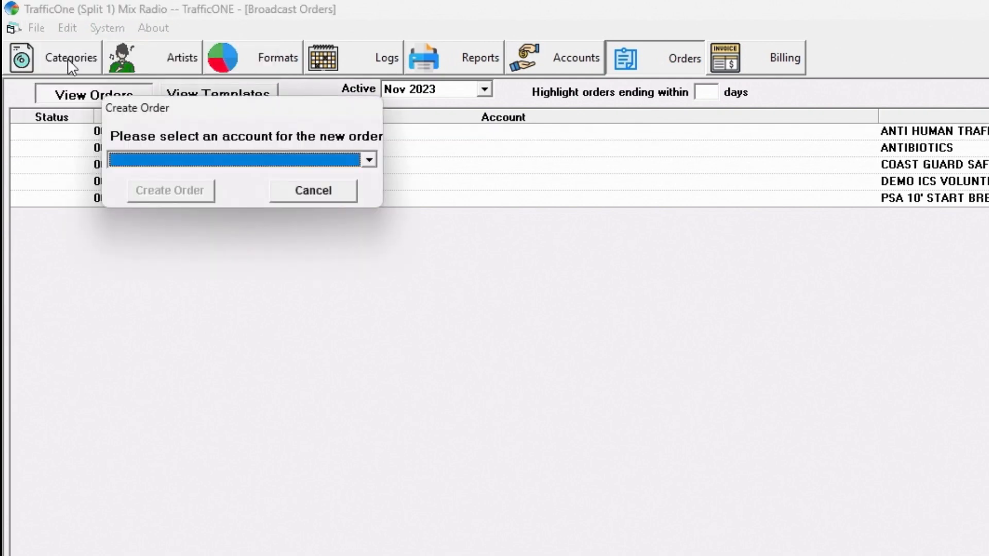
click(145, 160)
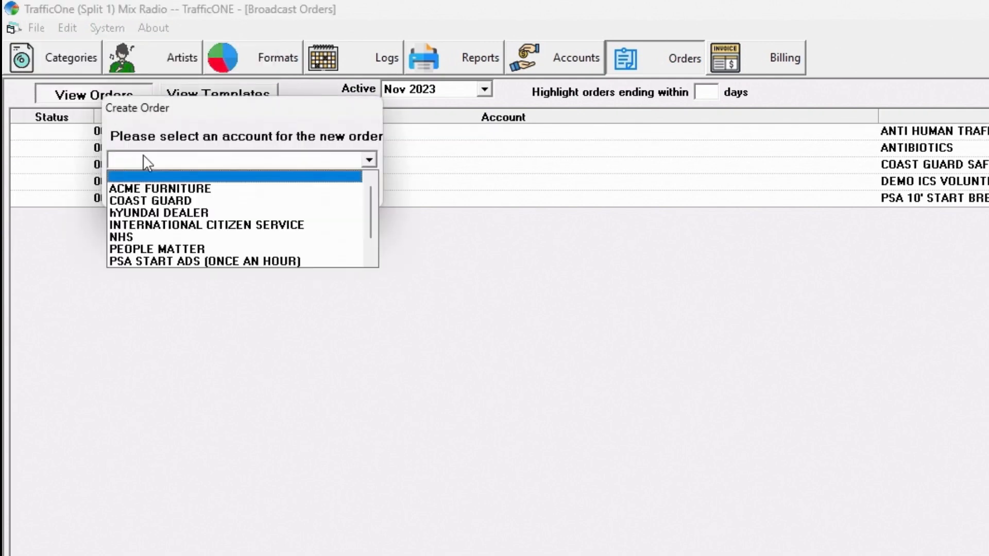
click(154, 184)
click(159, 194)
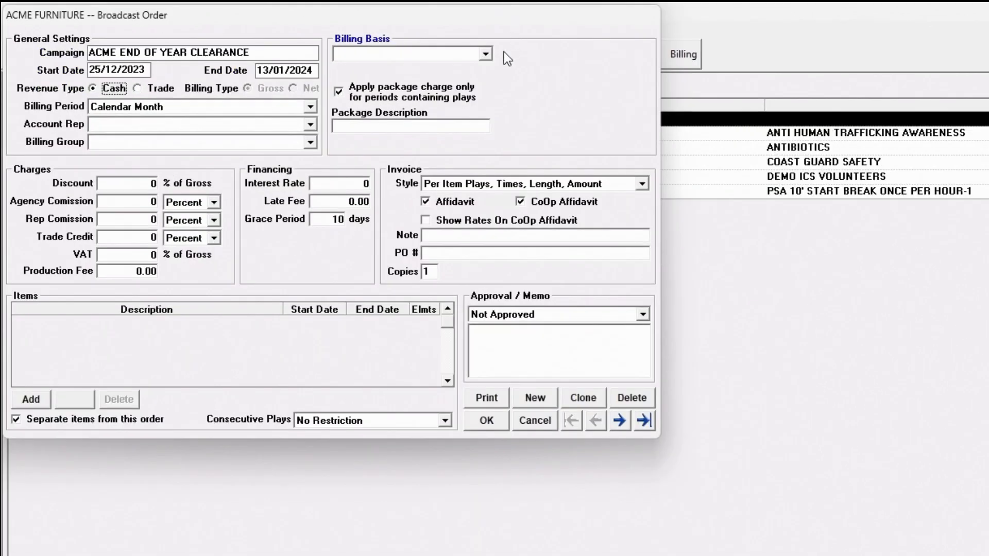
Set up the order as cash campaign ACME END OF YEAR CLEARANCE, 25/12/2023 to 13/01/2024, charged per broadcast, with item separation off
click(485, 53)
click(477, 68)
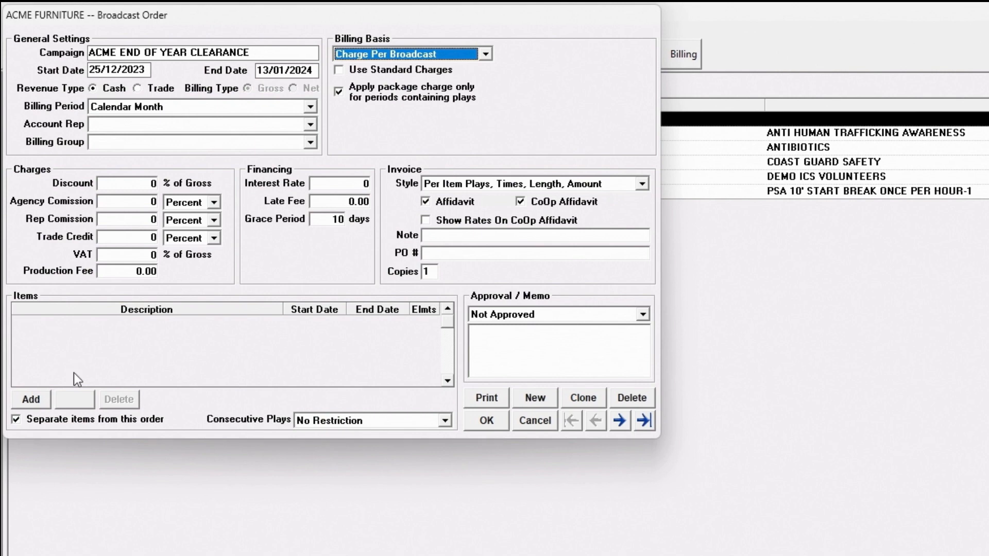
click(44, 420)
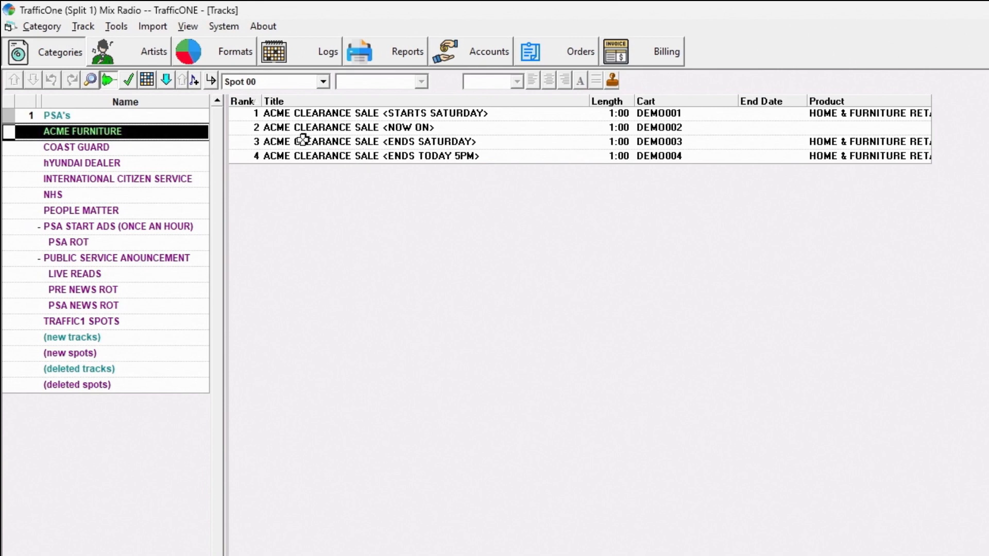
Create a spot packet named ACME ROT under the ACME FURNITURE account
click(211, 82)
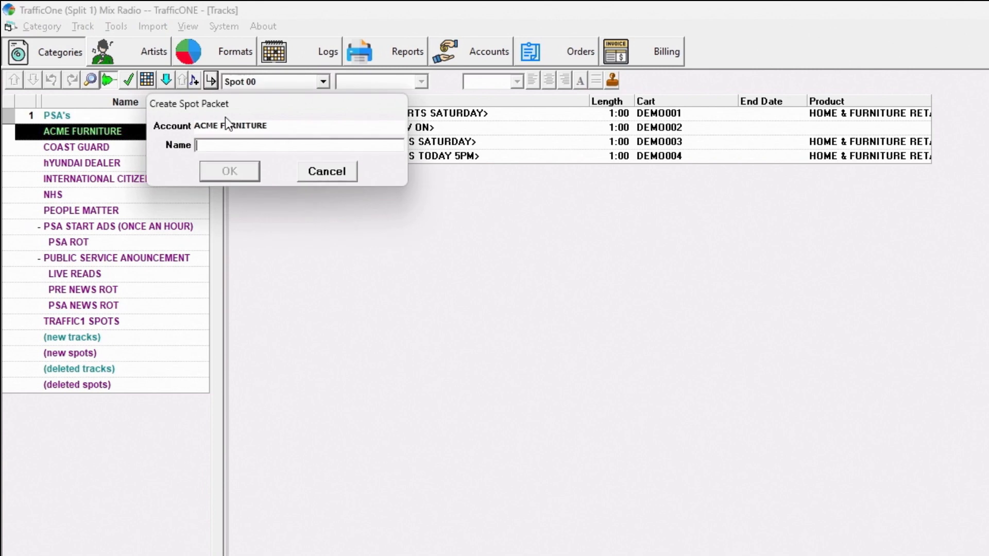
text(ACME ROT)
click(227, 162)
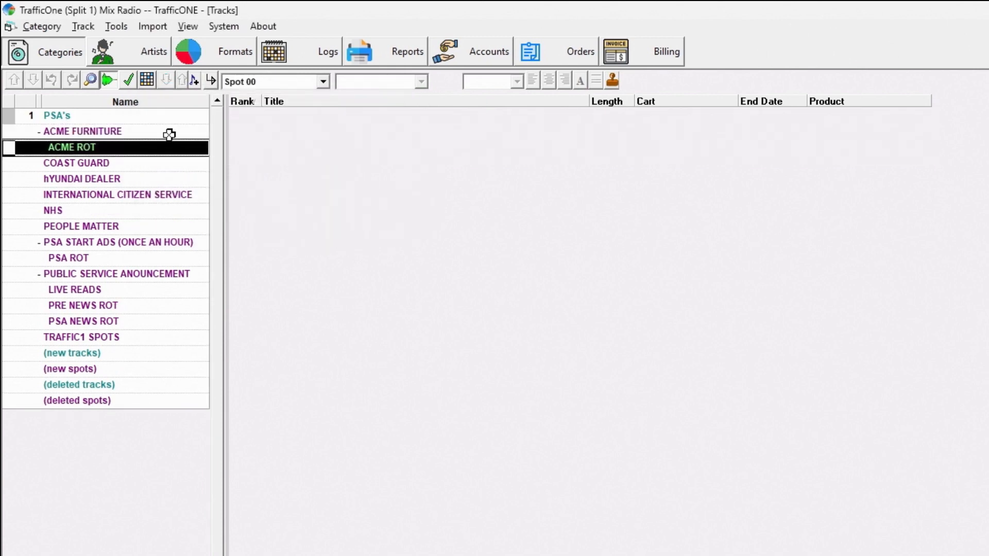
Move all four ACME CLEARANCE SALE spots from ACME FURNITURE into the ACME ROT packet
double_click(150, 129)
double_click(152, 129)
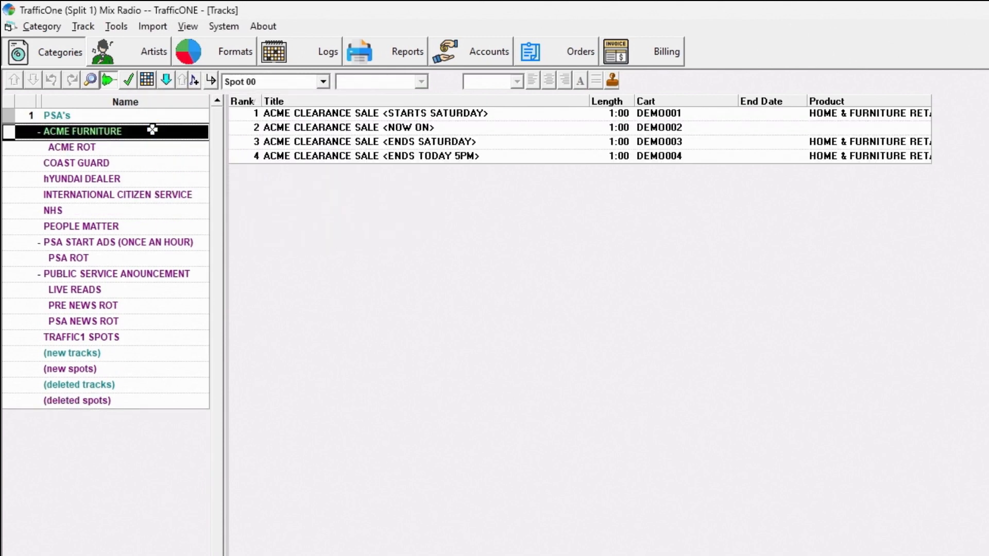
click(296, 112)
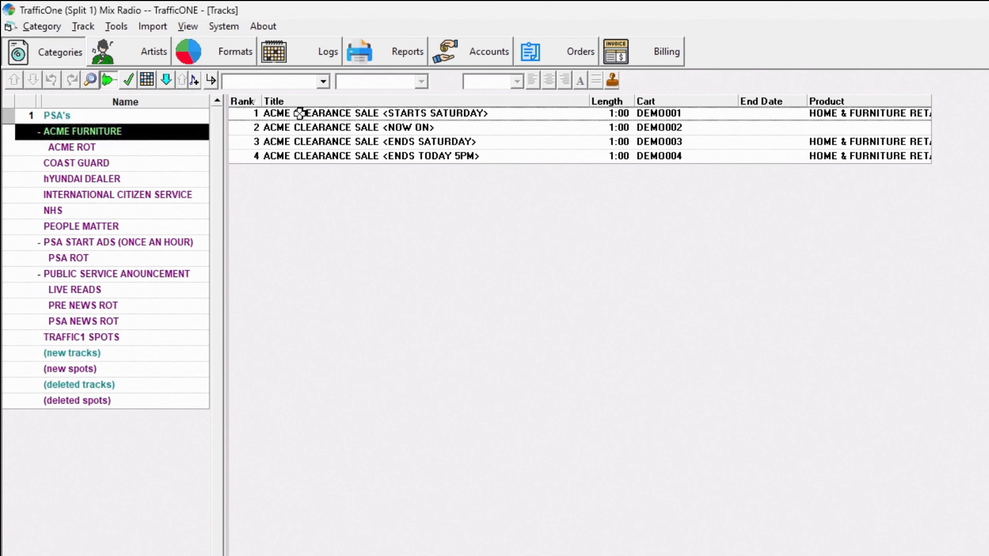
shift+click(291, 155)
drag(291, 155, 156, 144)
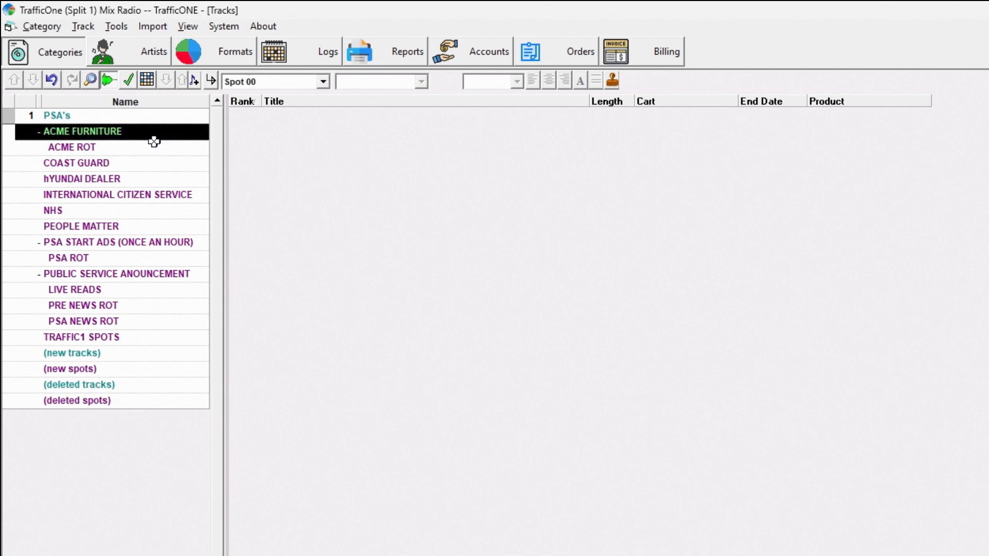
click(135, 149)
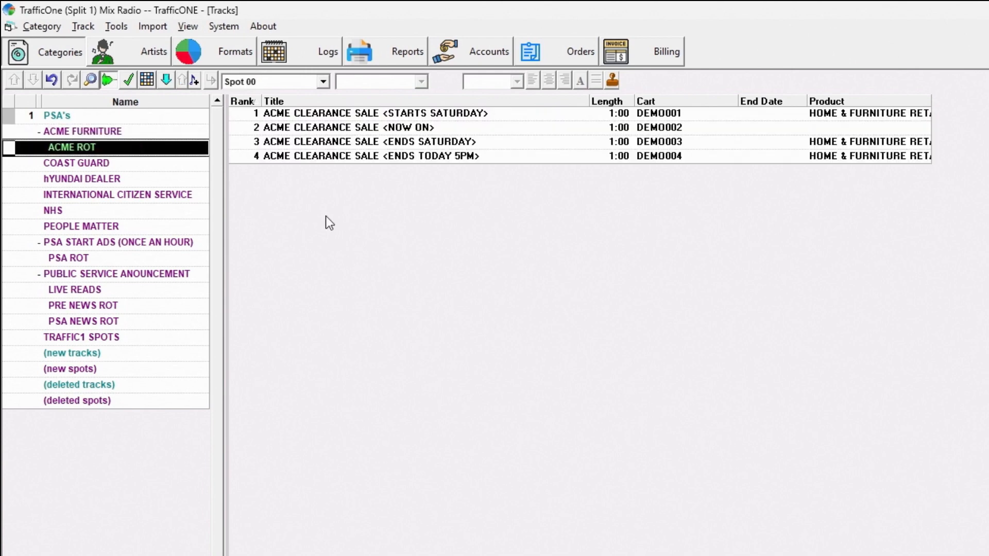
Add a new commercial spot to ACME ROT titled ACME FURNITURE GENERAL with cart DEMO006
click(194, 80)
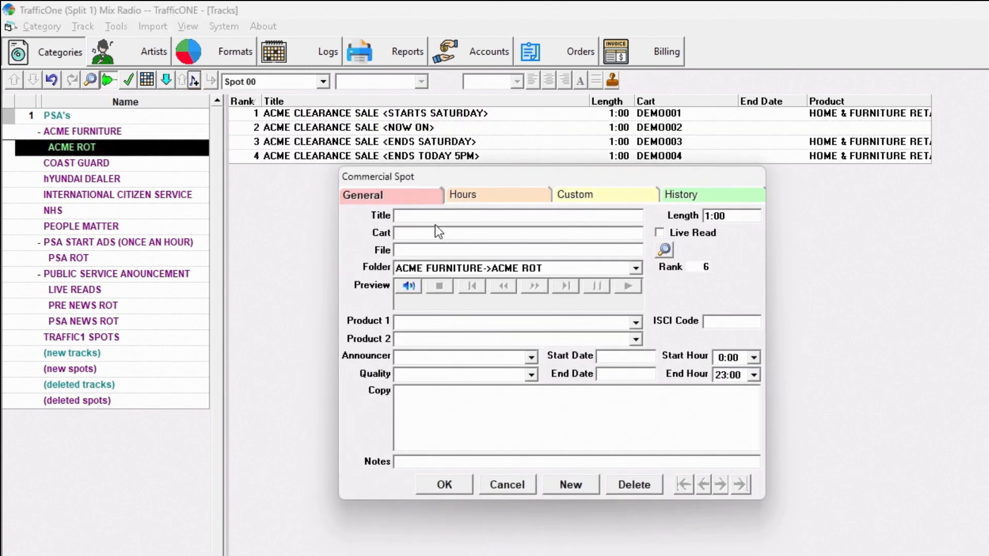
text(ACME FURNITURE GENERAL)
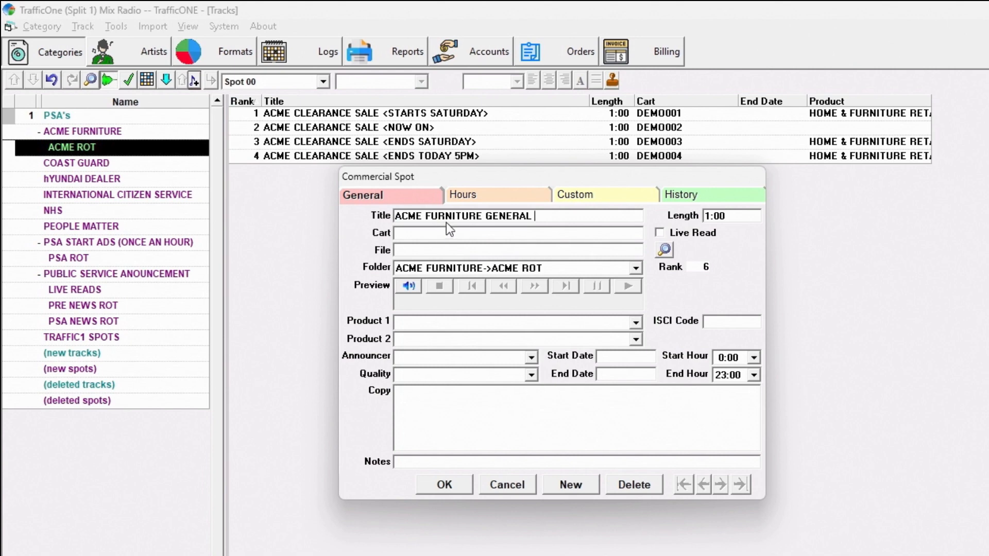
click(440, 234)
text(DEMO006)
Assign HOME & FURNITURE RETAIL as the new spot's first product and save the spot
click(486, 321)
text(FURNIT)
key(Tab)
click(309, 274)
text(OME)
key(Tab)
click(291, 277)
text(HOME)
key(Tab)
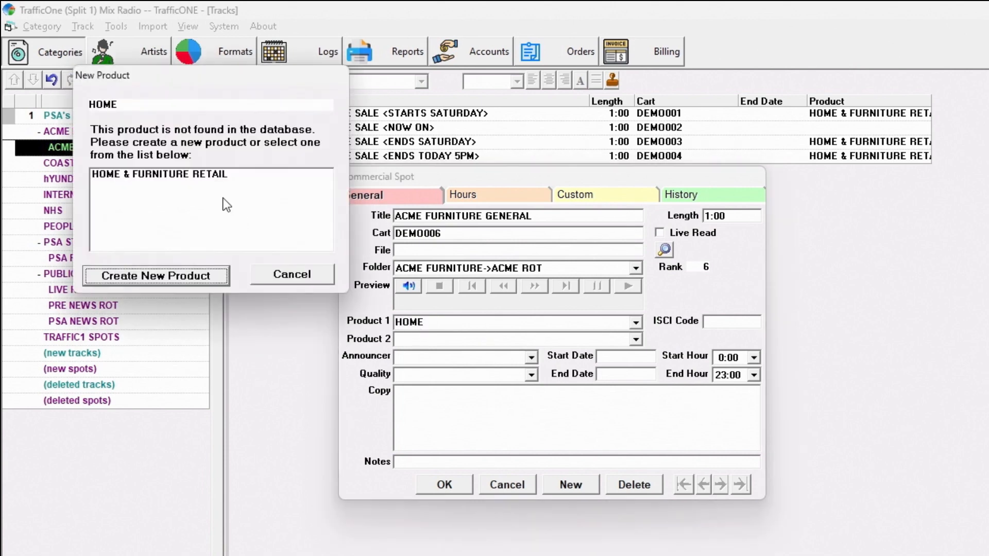
double_click(218, 171)
click(456, 489)
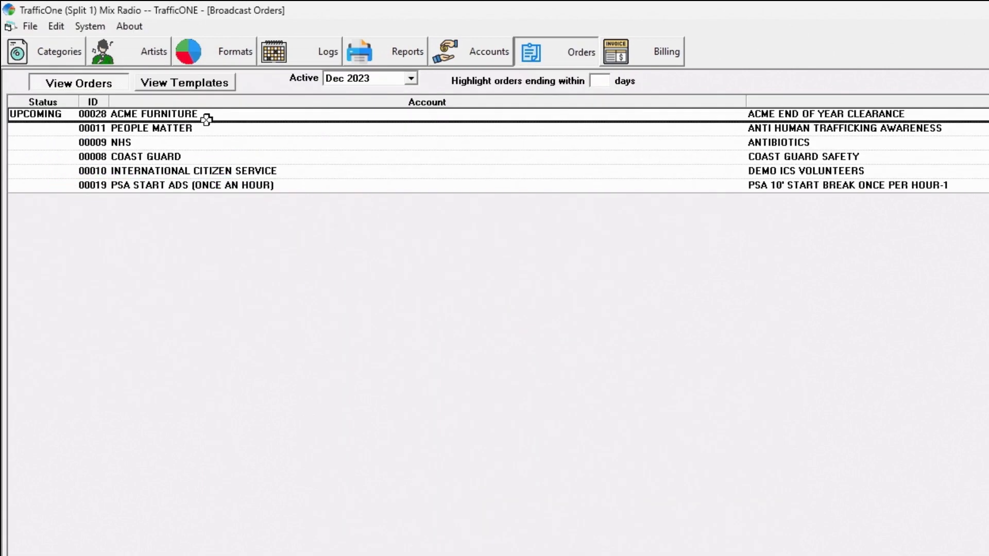
Add item ACME END OF YEAR CLEARANCE SALE to the ACME clearance order, with charge 9.00, track [ACME ROT] and avail type MAIN BREAK
click(205, 116)
double_click(205, 116)
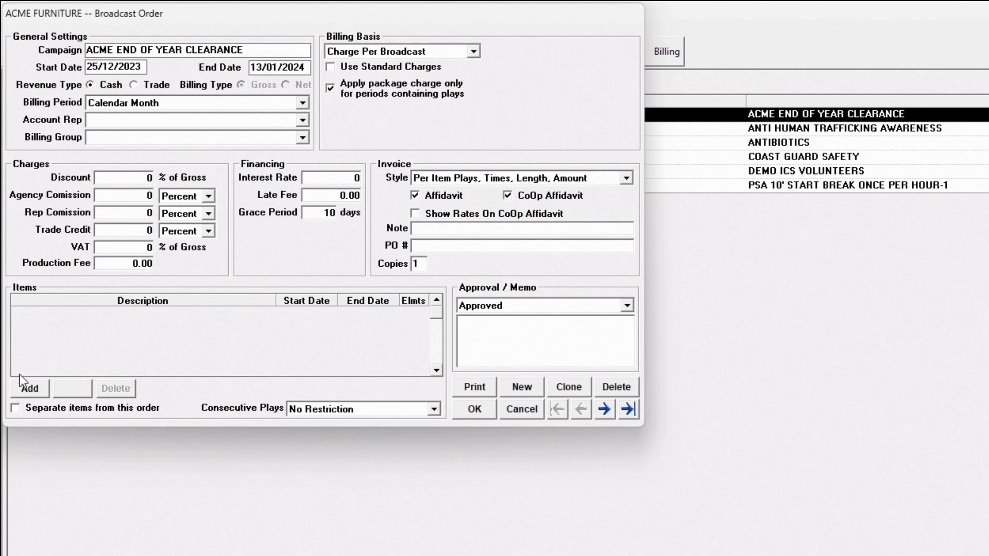
click(35, 391)
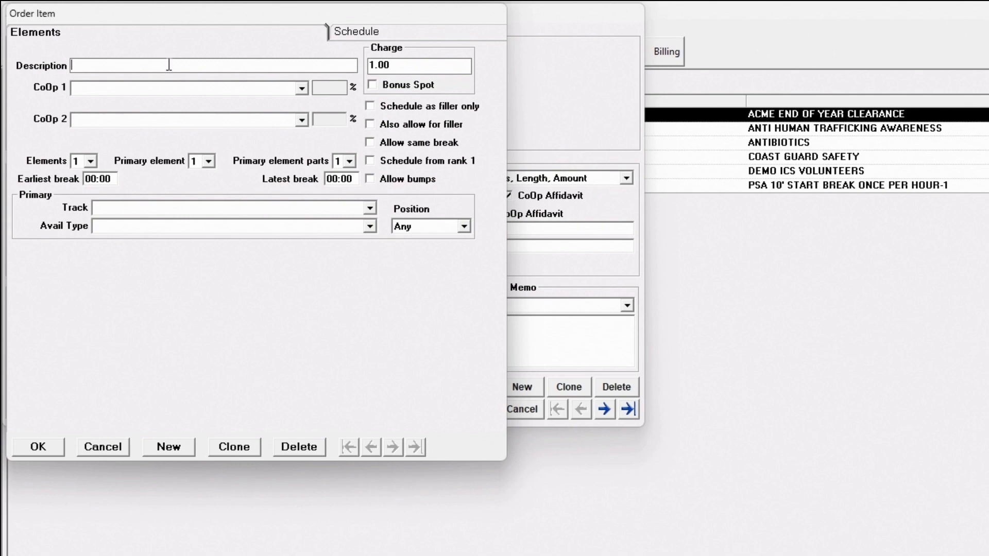
text(ACME END OF YEAR CLEARANCE SALE)
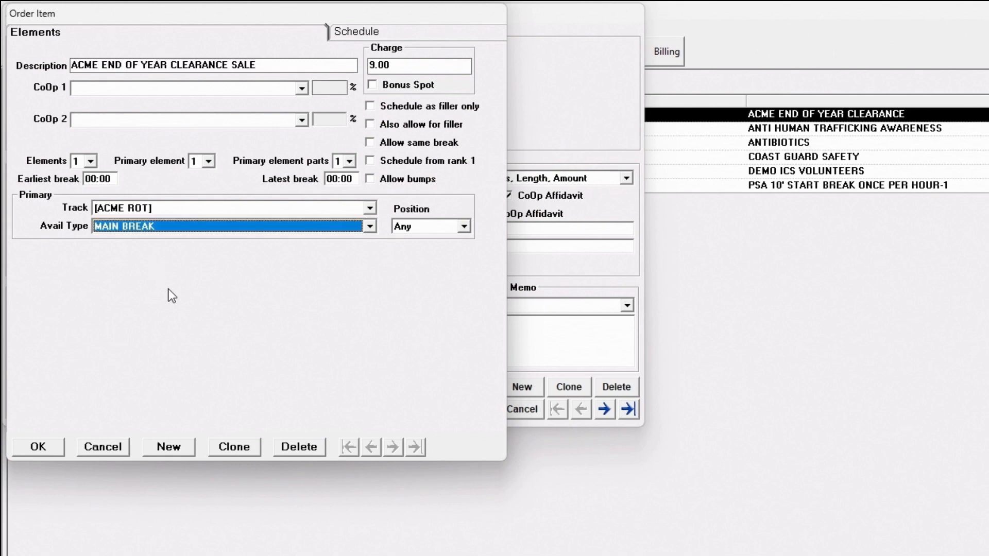
Schedule the item in hours 7 to 23 on every day of all weeks as group A, entering 6 plays for Monday
click(450, 31)
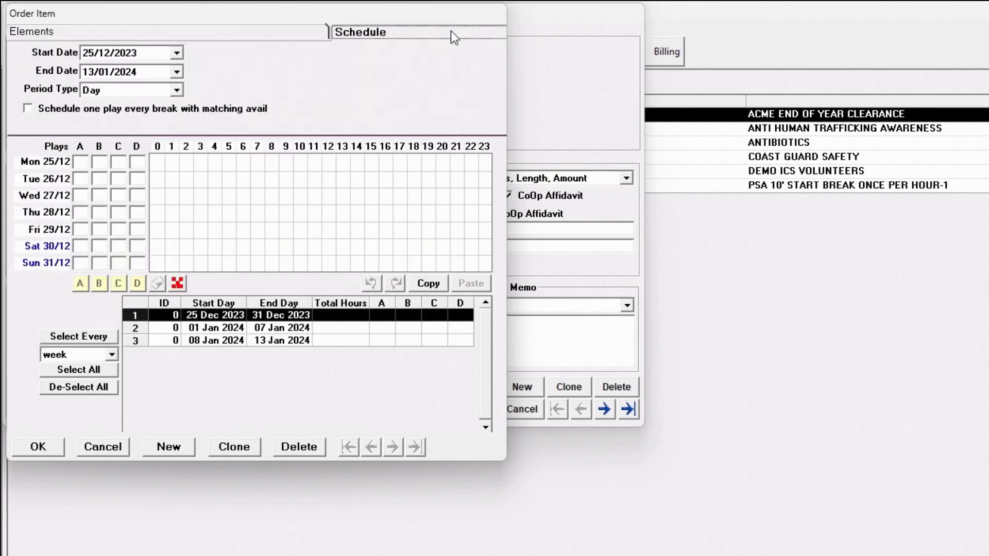
drag(257, 162, 480, 265)
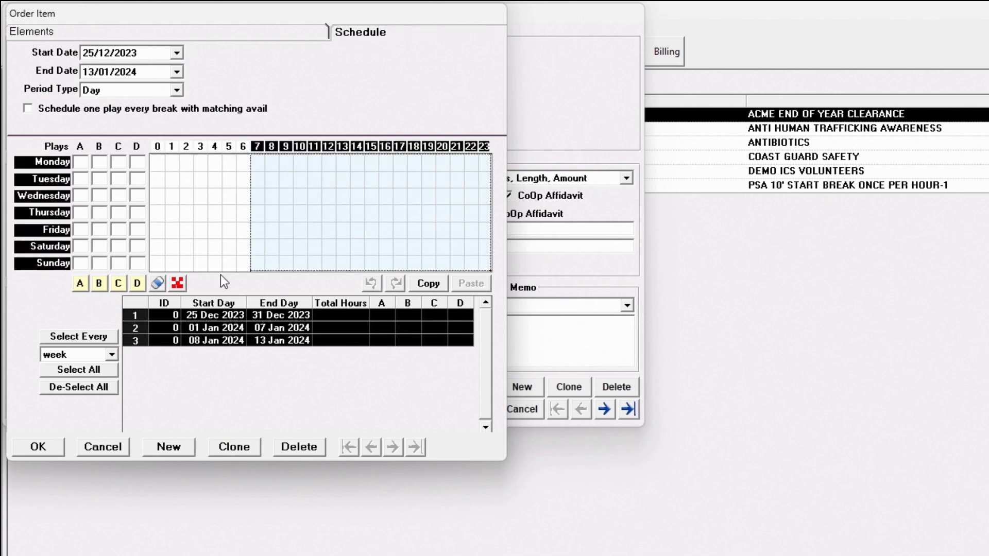
click(81, 287)
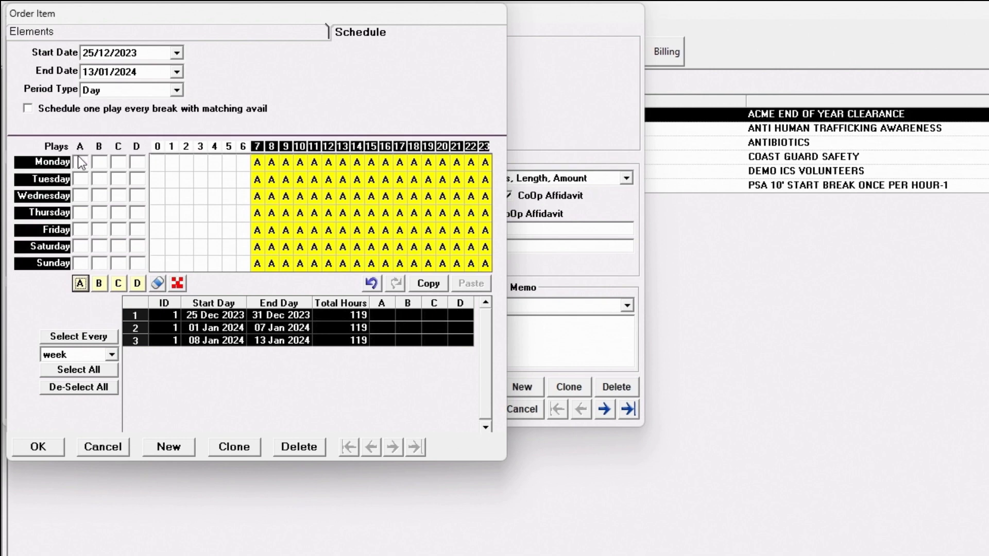
click(80, 162)
text(6)
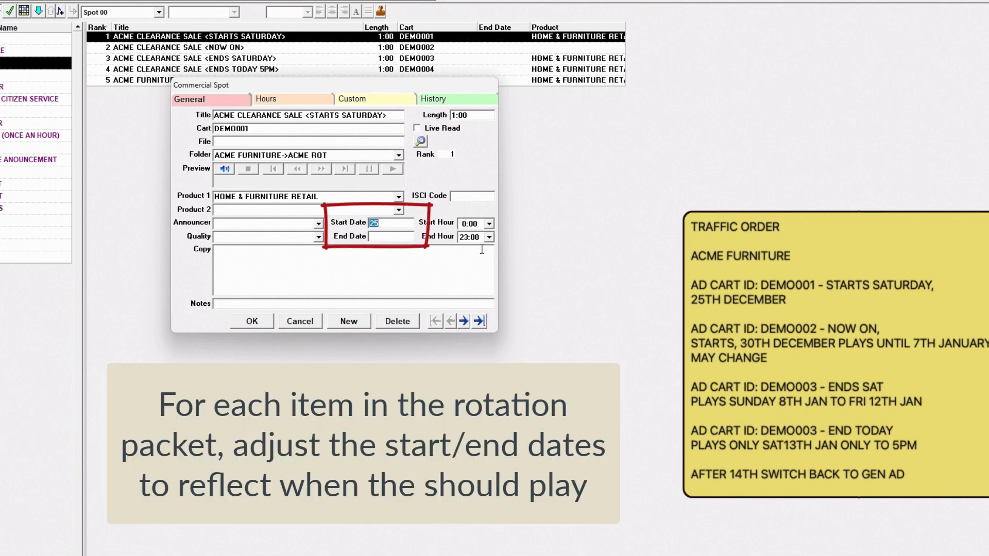
Set spot DEMO001 to run from 25/12/2023 to 29/12/2023
text(251223)
key(Tab)
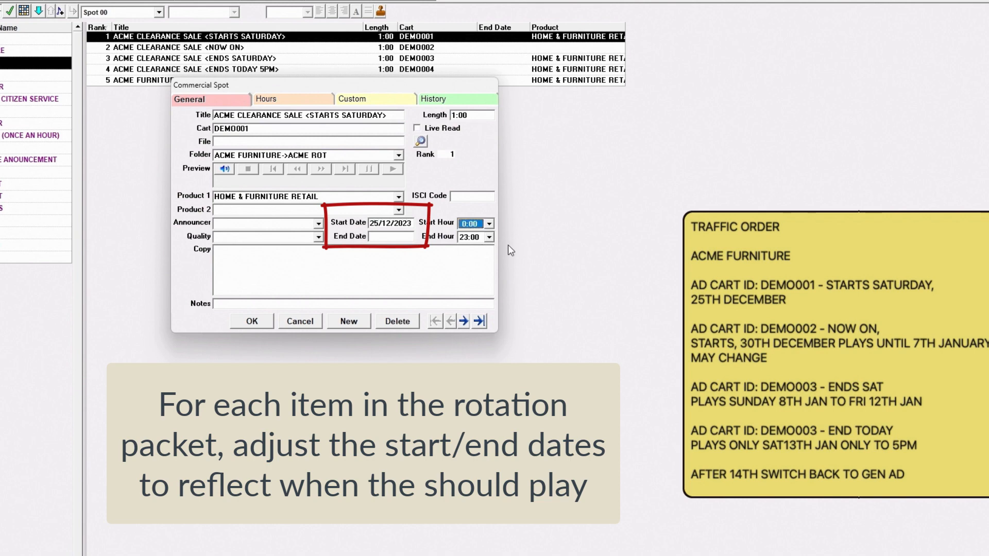
click(378, 236)
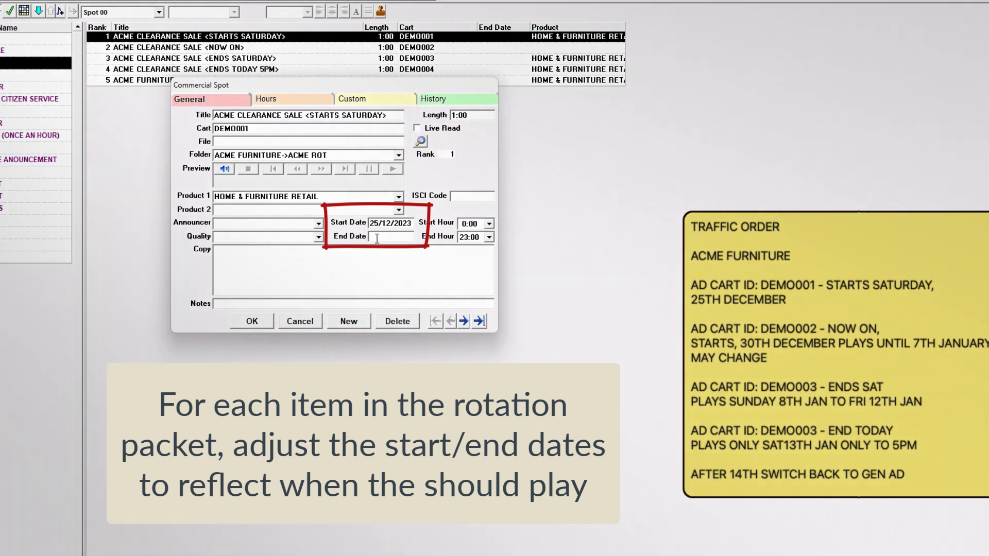
text(29/12/2023)
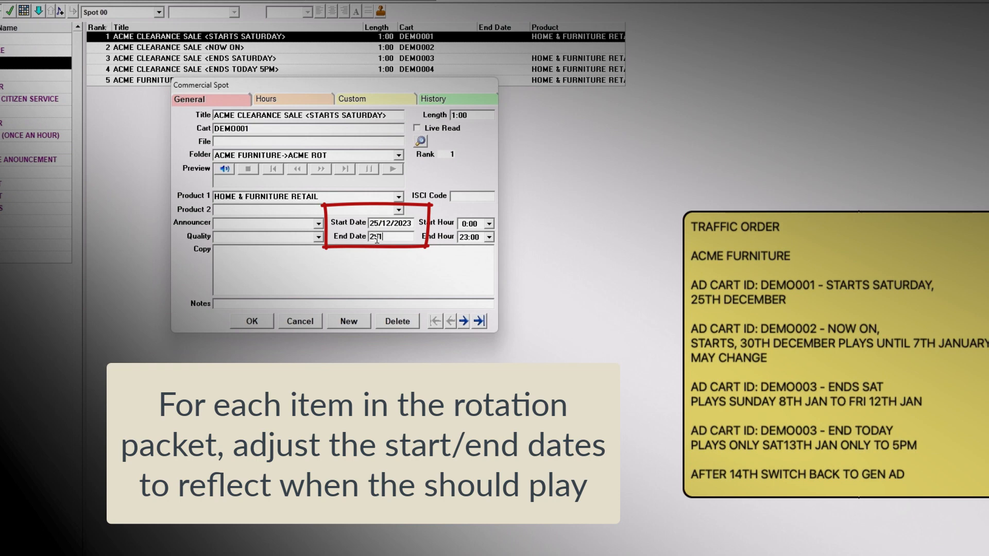
click(463, 321)
Set spot DEMO002 to run from 30/12/2023 to 07/01/2024
click(378, 226)
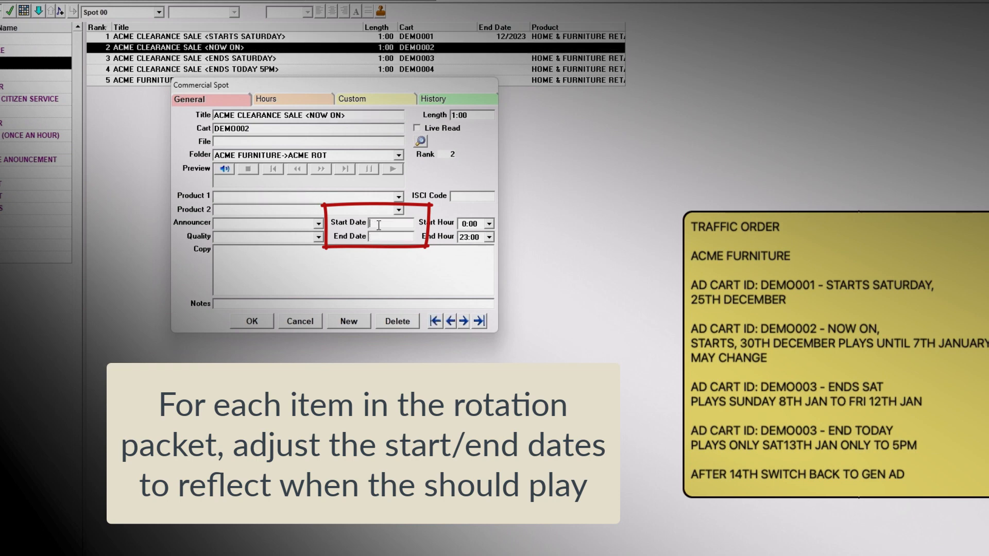
text(30/12/202307/12/2023)
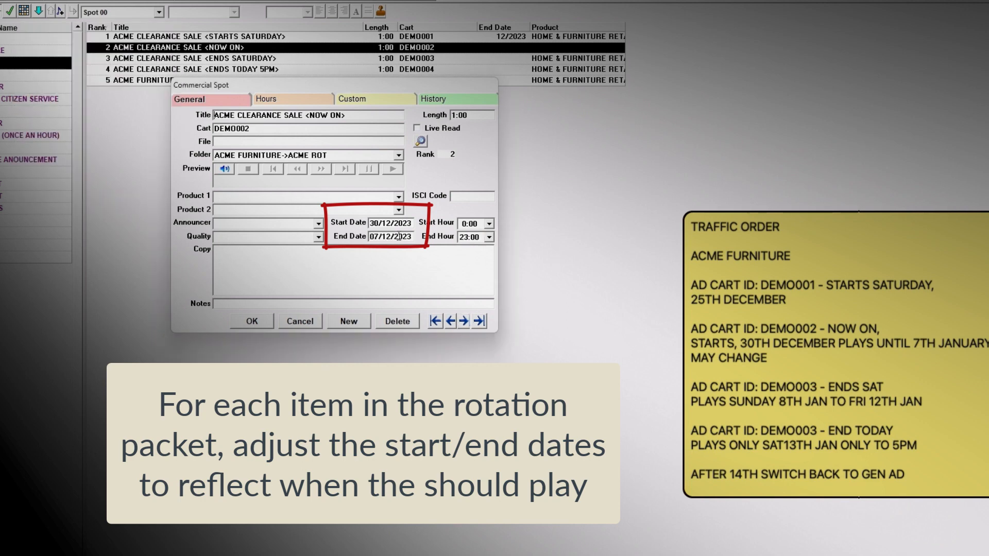
double_click(399, 237)
text(07/01/2024)
key(Tab)
click(463, 321)
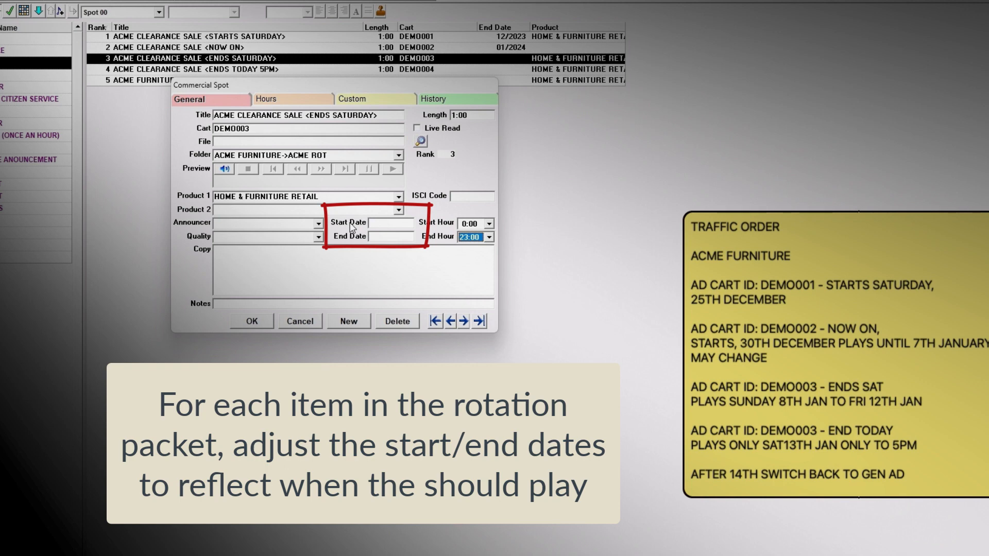
Set spot DEMO003 to run from 08/01/2024 to 12/01/2024
click(382, 223)
text(080124)
key(Tab)
click(401, 238)
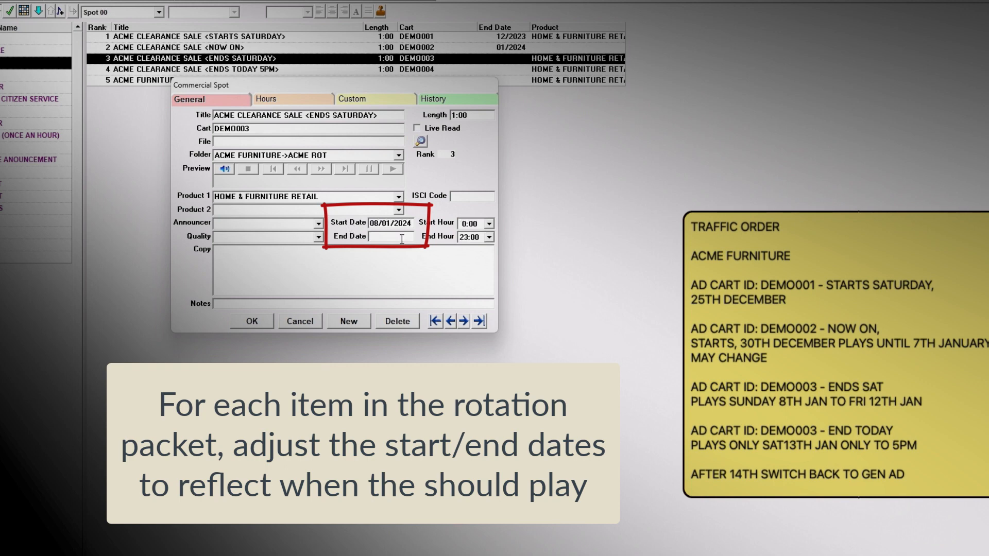
text(120124)
key(Tab)
click(463, 321)
Set both the start and end date of spot DEMO004 to 13/01/2024 and save it
click(388, 223)
text(130124)
key(Tab)
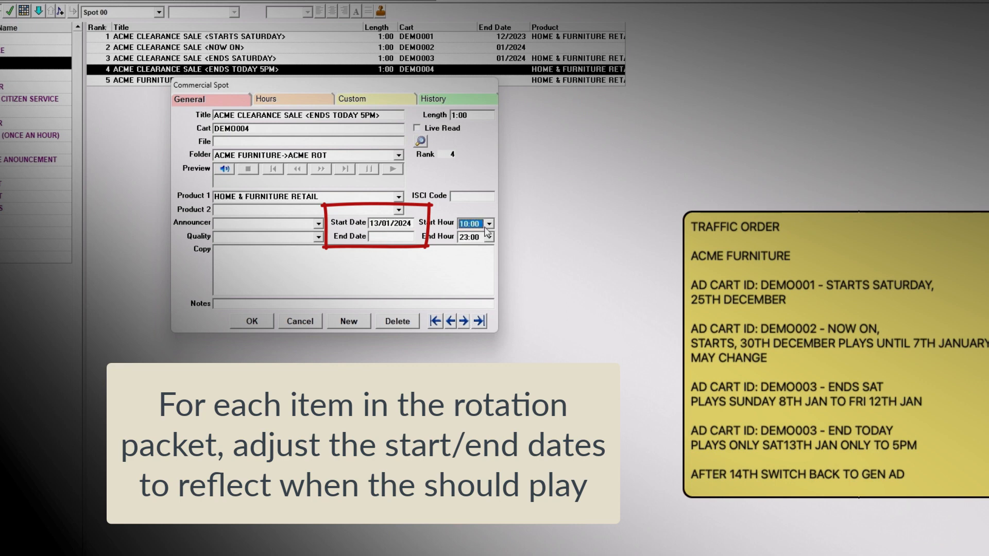
click(391, 237)
text(130124)
click(252, 321)
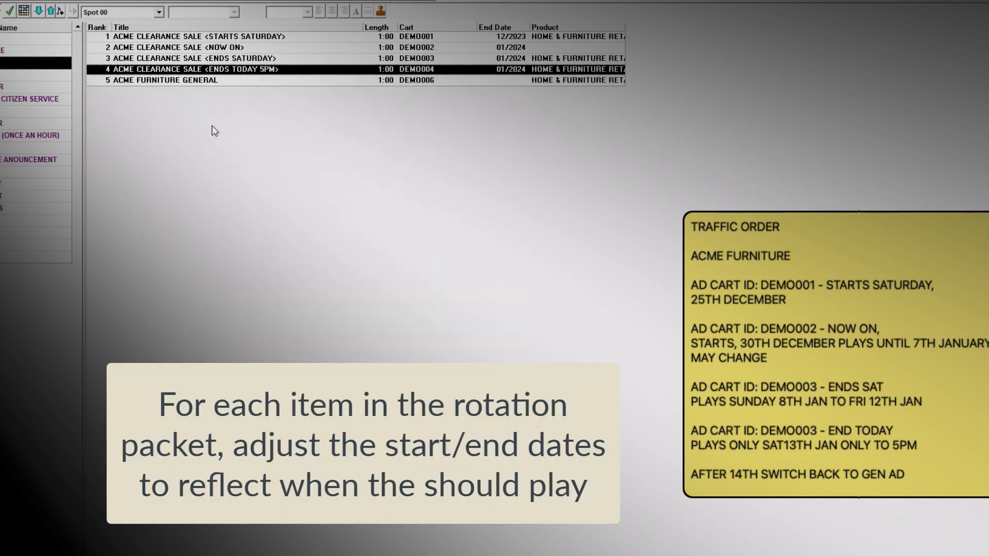
Set the start date of the ACME FURNITURE GENERAL spot to 14/01/2024, leaving its end date blank
click(204, 80)
double_click(204, 81)
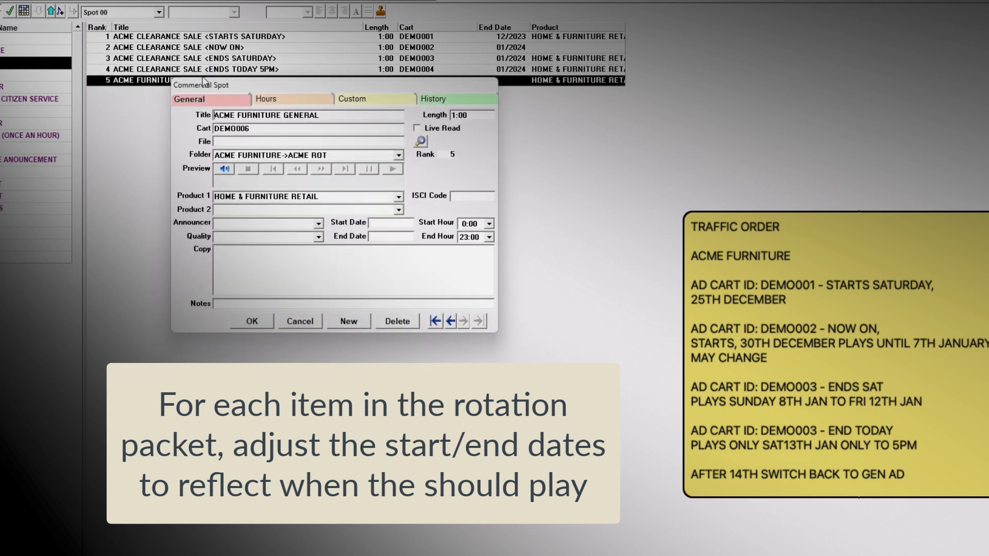
click(380, 225)
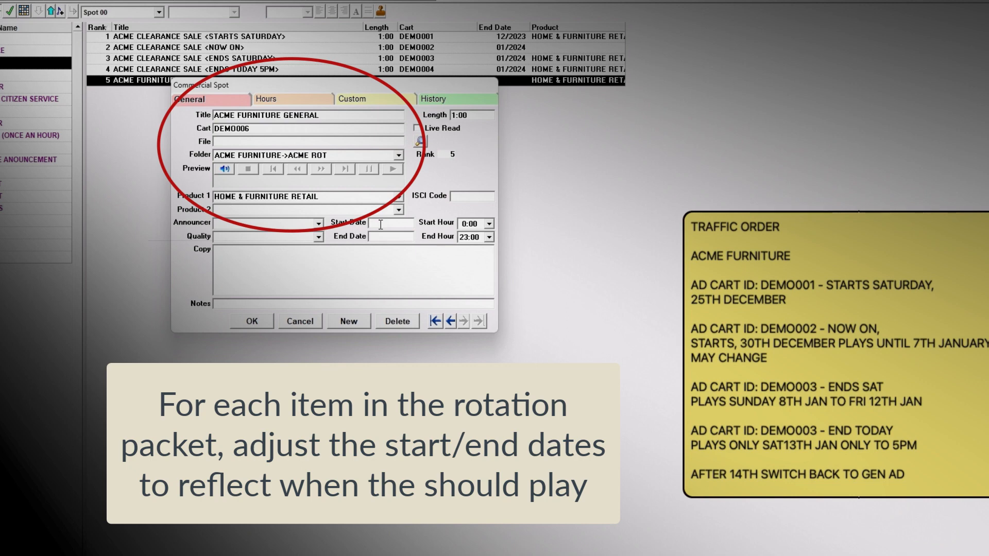
text(14)
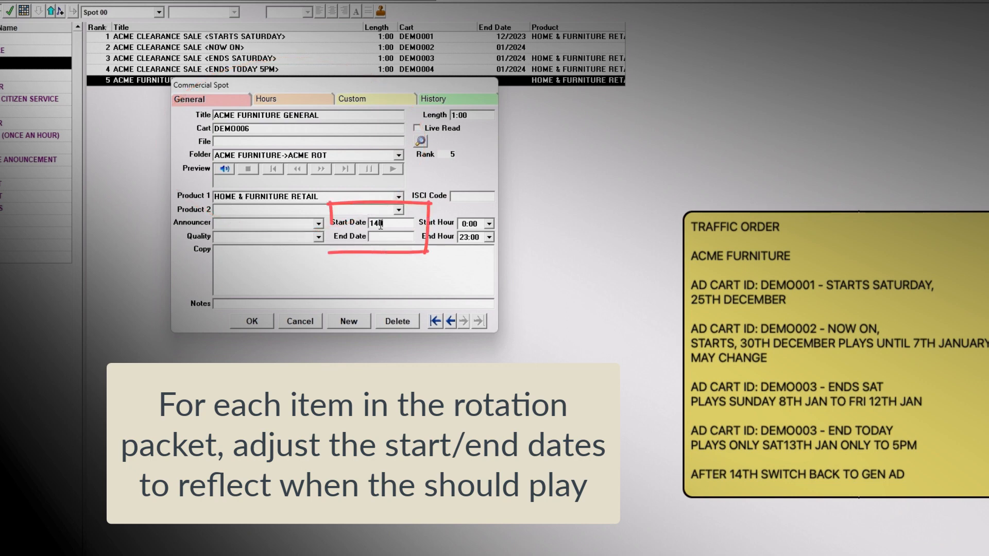
text(/01/2024)
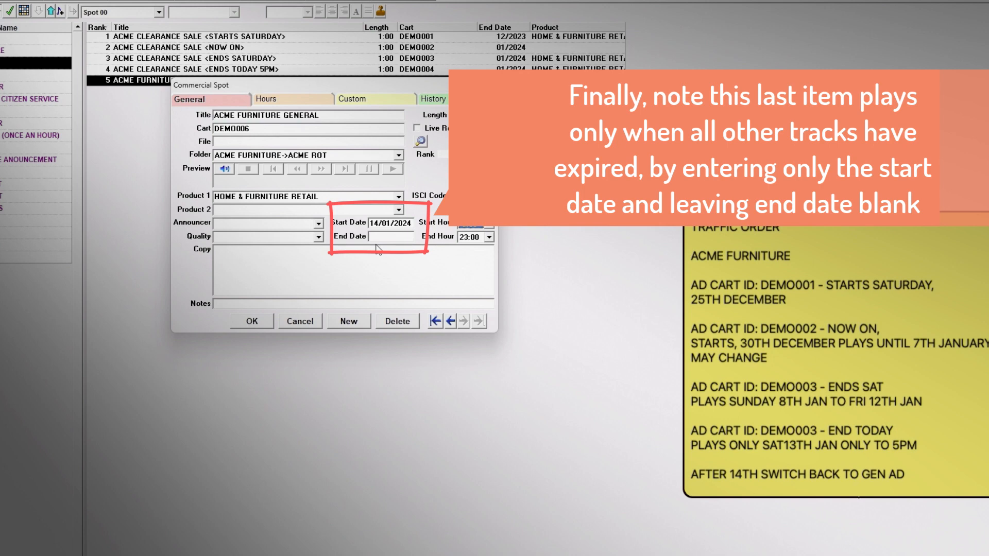